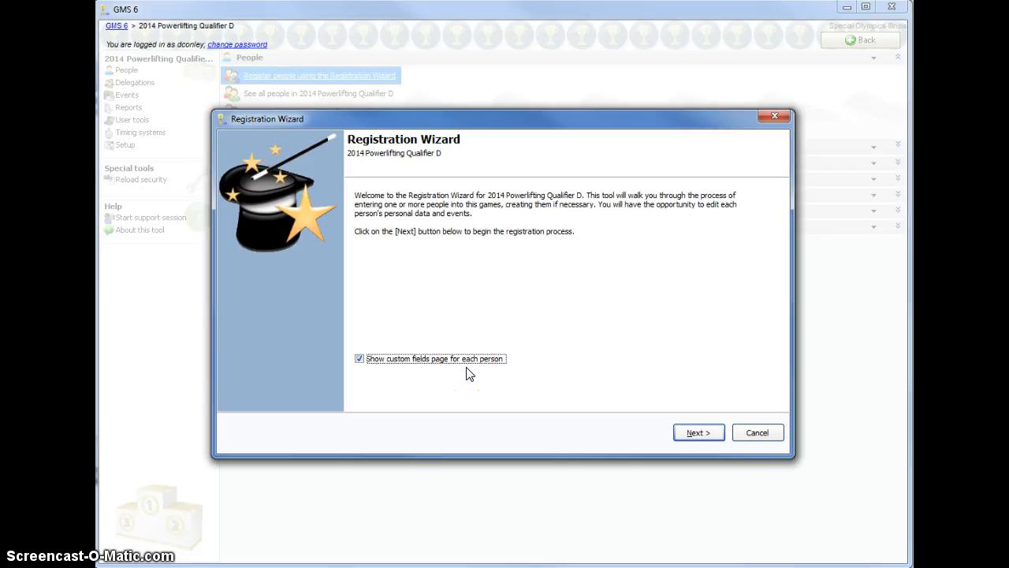
# Start the registration without the custom fields page and set the entrant delegation to 18. - Palatine HS (014)
pyautogui.click(360, 360)
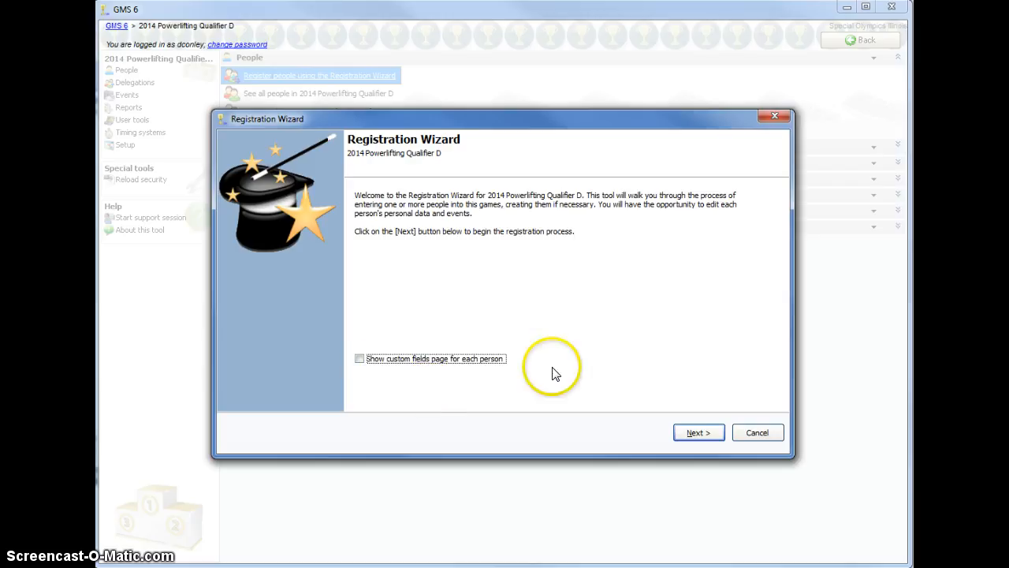
pyautogui.click(699, 438)
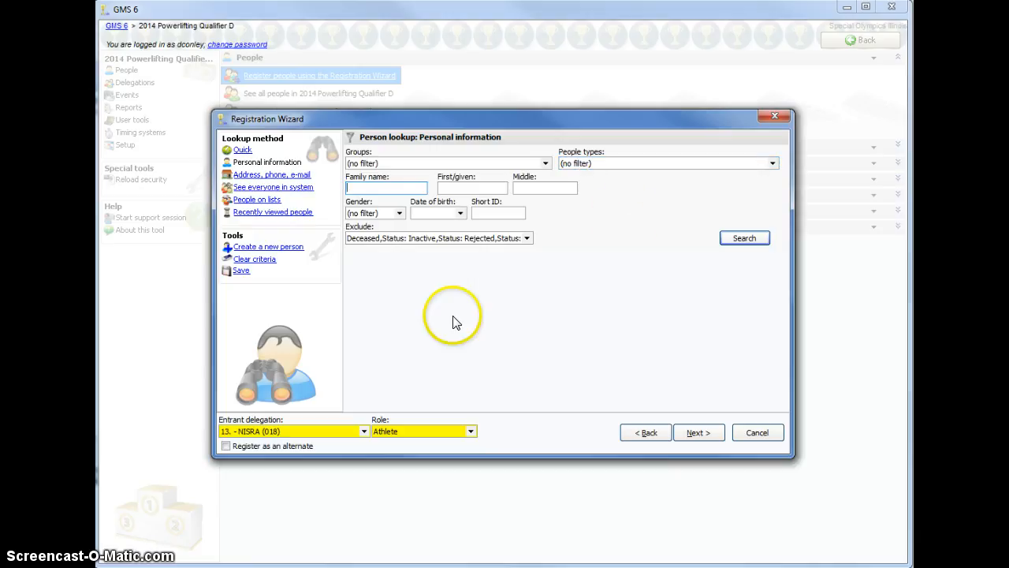
pyautogui.click(320, 431)
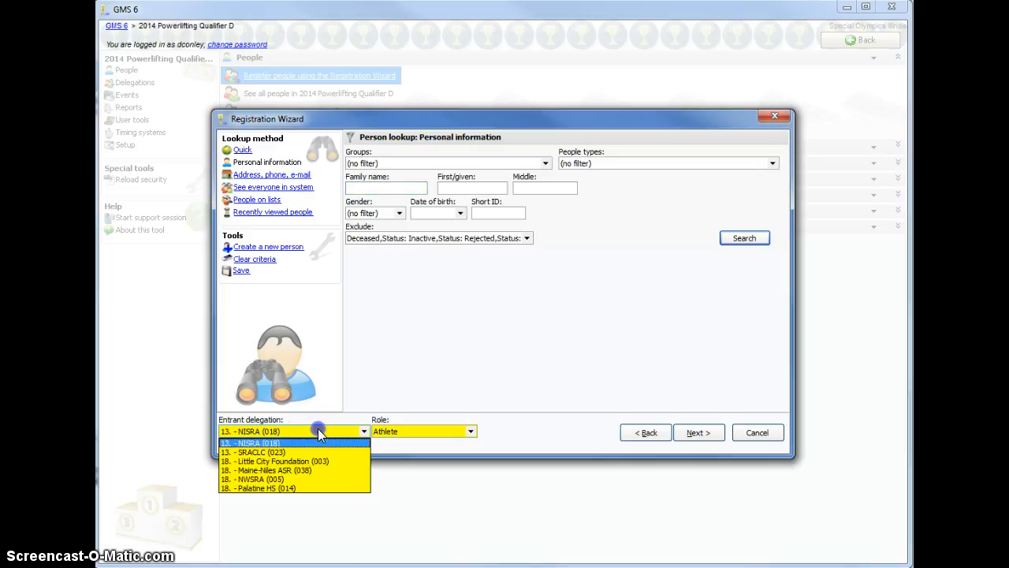
pyautogui.click(271, 488)
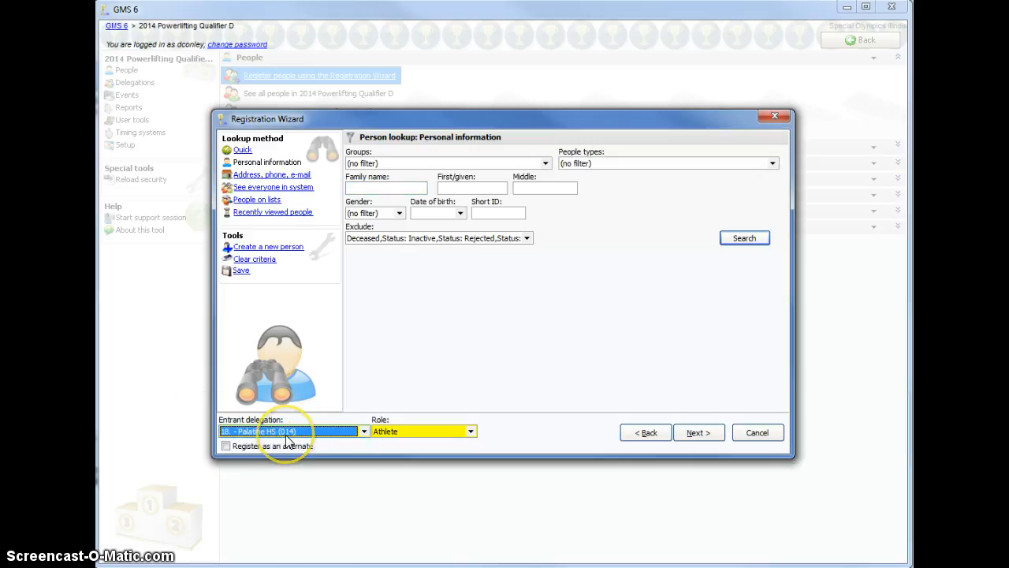
pyautogui.click(435, 431)
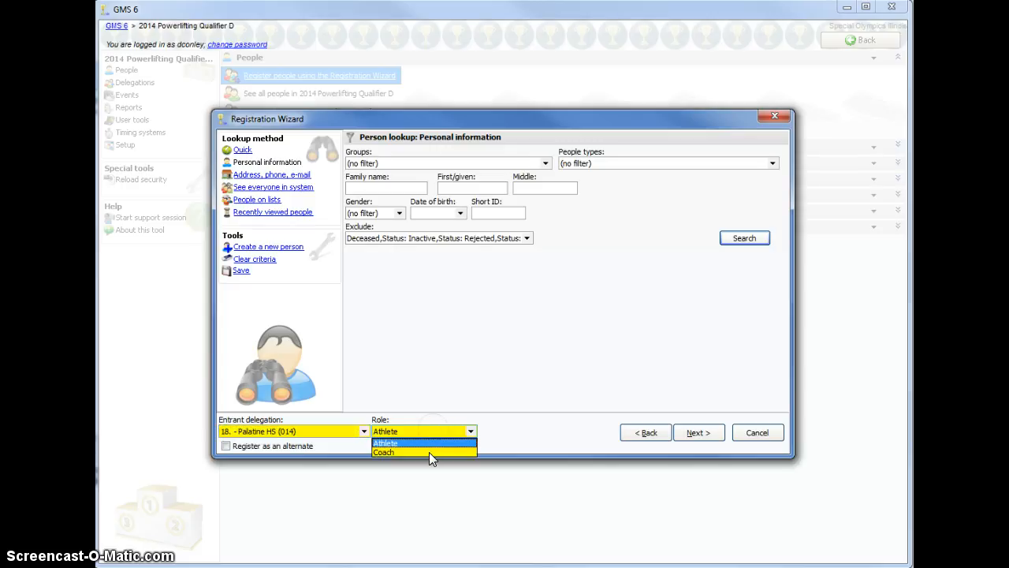
pyautogui.click(430, 453)
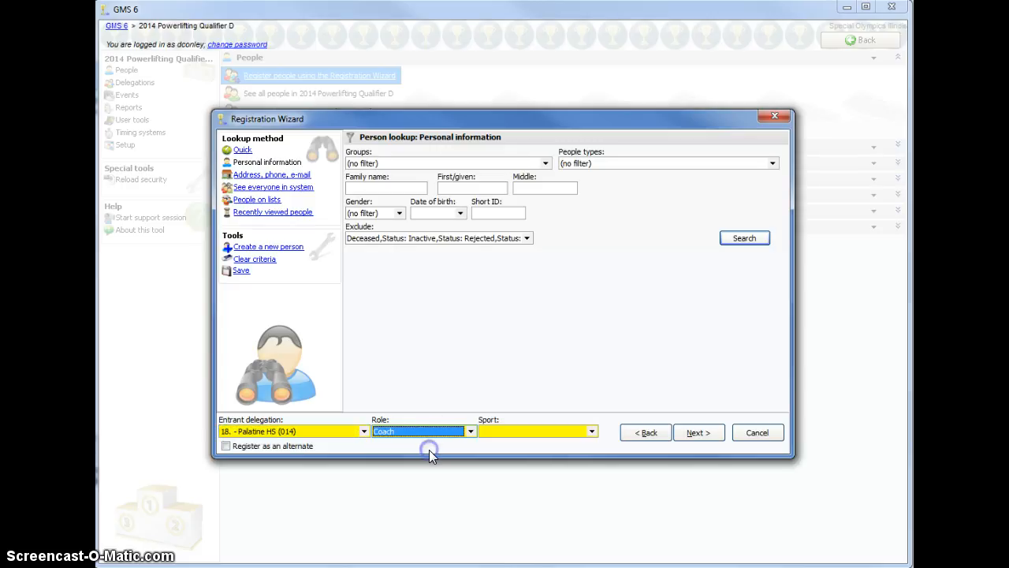
pyautogui.click(502, 430)
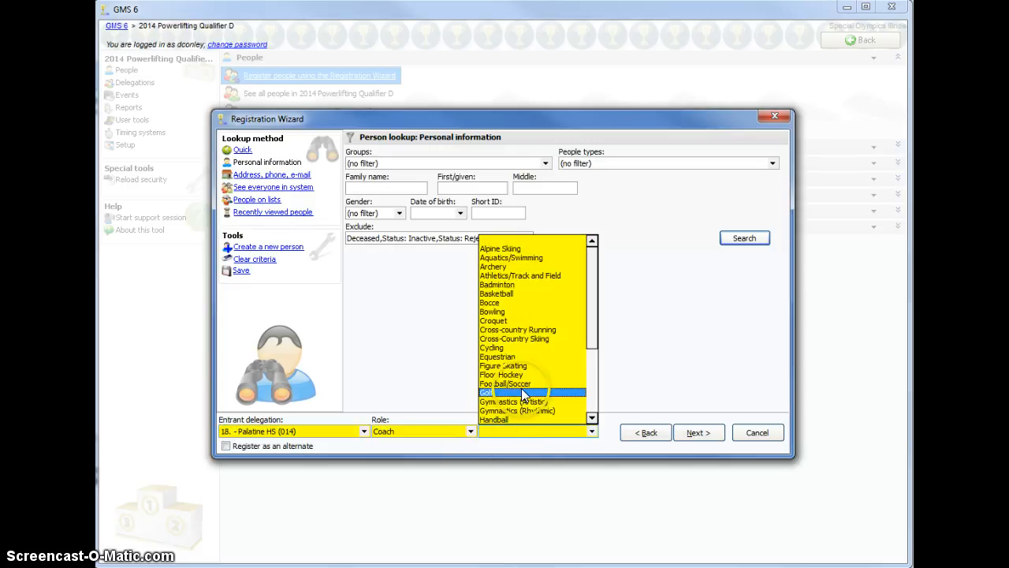
pyautogui.scroll(-4, 521, 406)
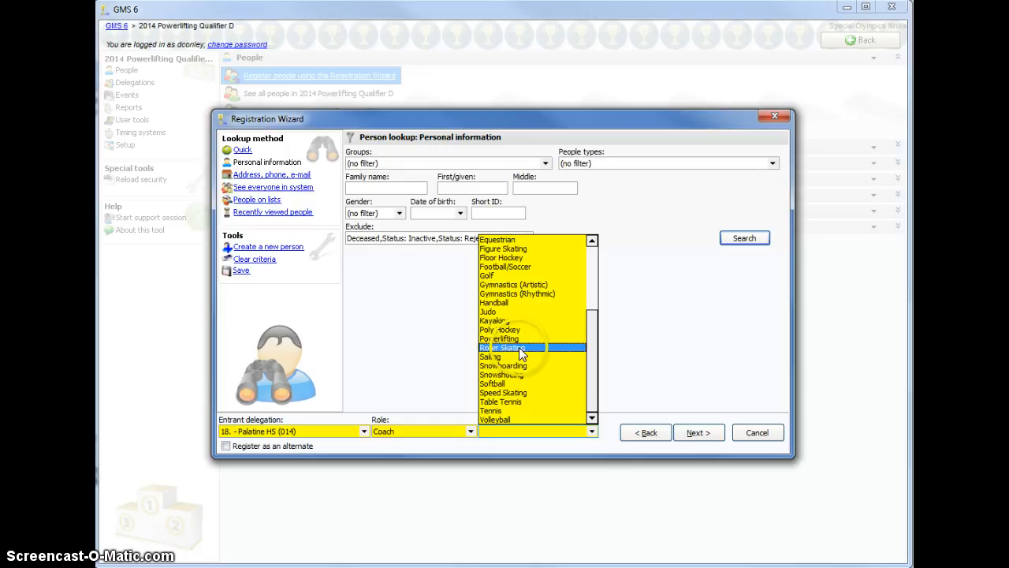
pyautogui.click(416, 433)
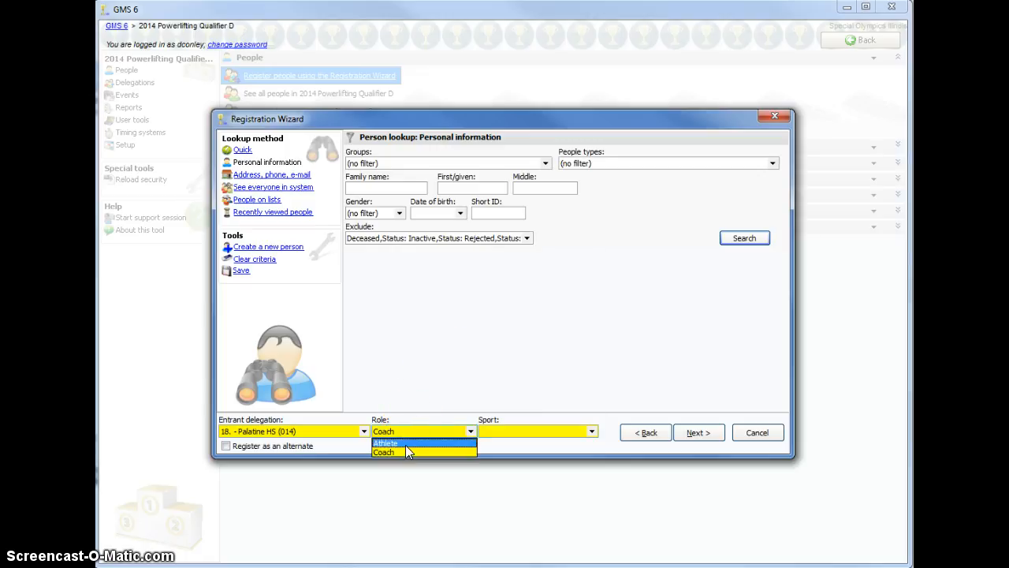
pyautogui.click(405, 443)
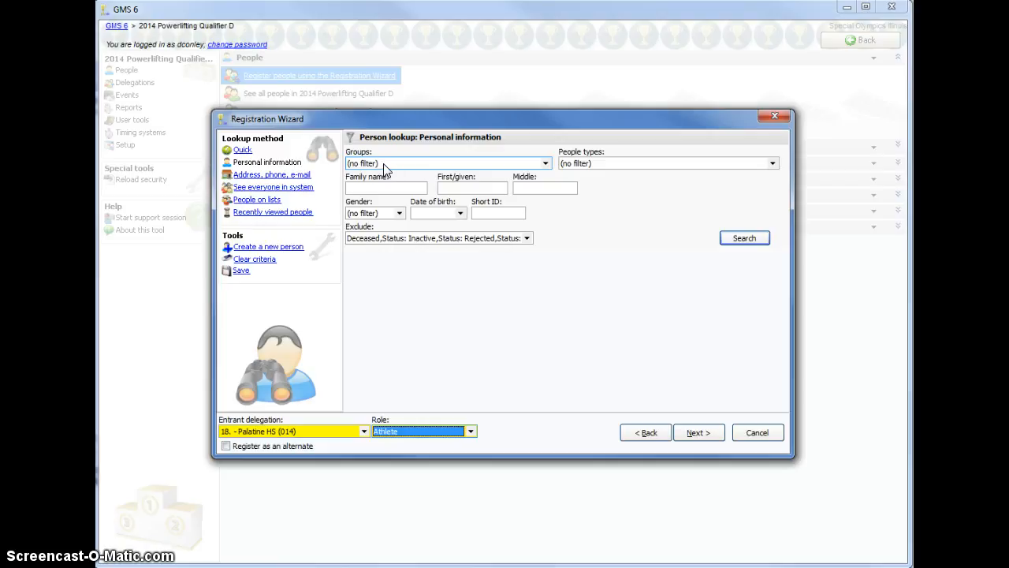
# Limit the person lookup to the Athlete people type and search by the athlete's family name
pyautogui.click(597, 164)
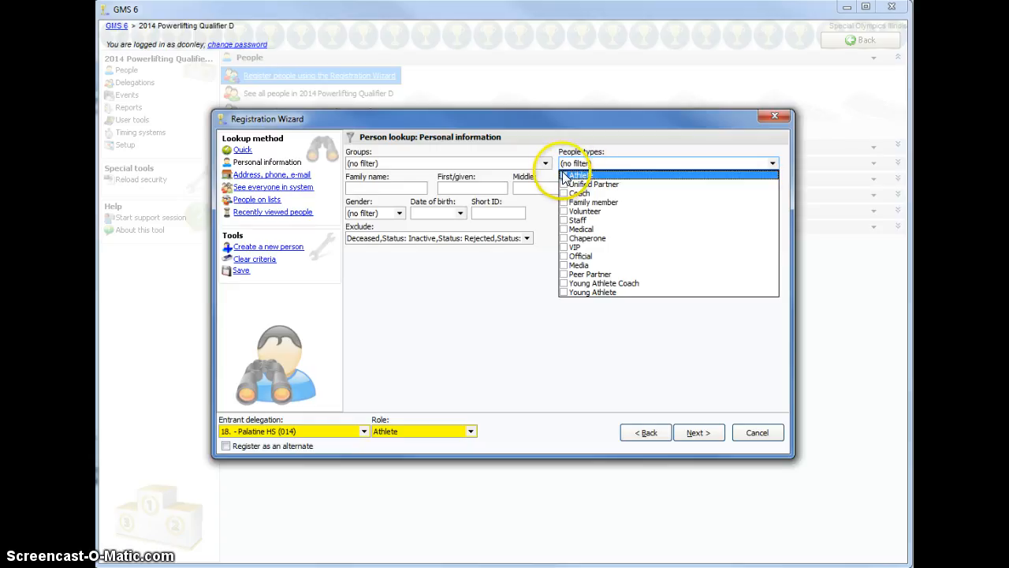
pyautogui.click(564, 176)
pyautogui.click(376, 187)
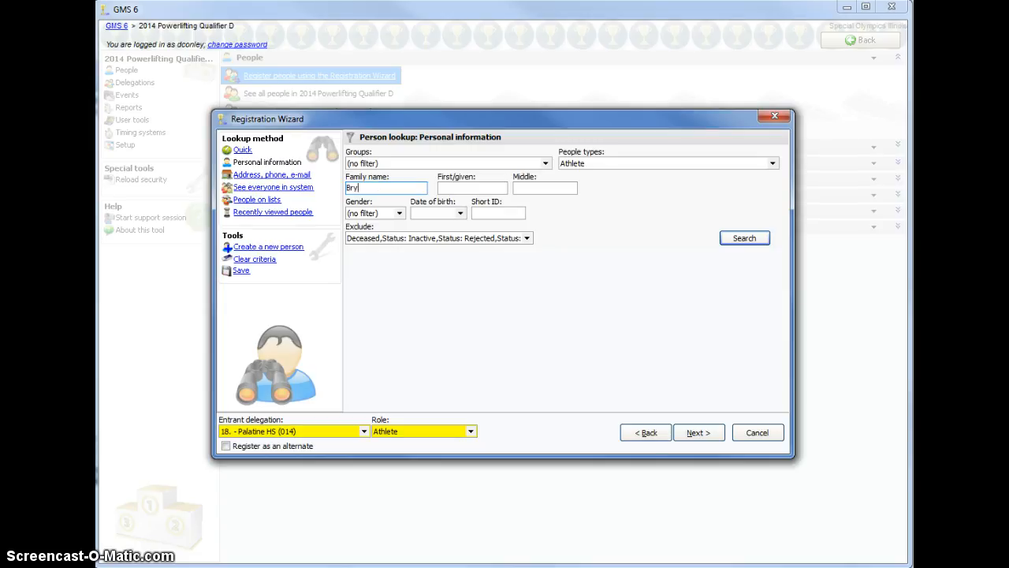
pyautogui.write('Bryant')
pyautogui.press('Return')
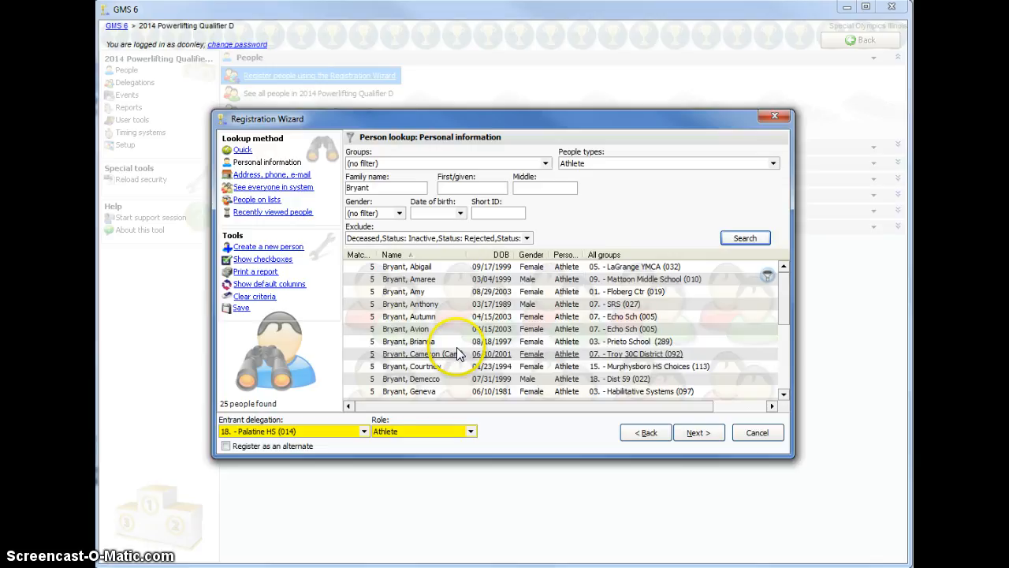
# Find the Palatine HS (014) athlete in the results, view the contact and certification summary, and open the athlete's profile
pyautogui.scroll(-3, 454, 356)
pyautogui.scroll(-2, 453, 357)
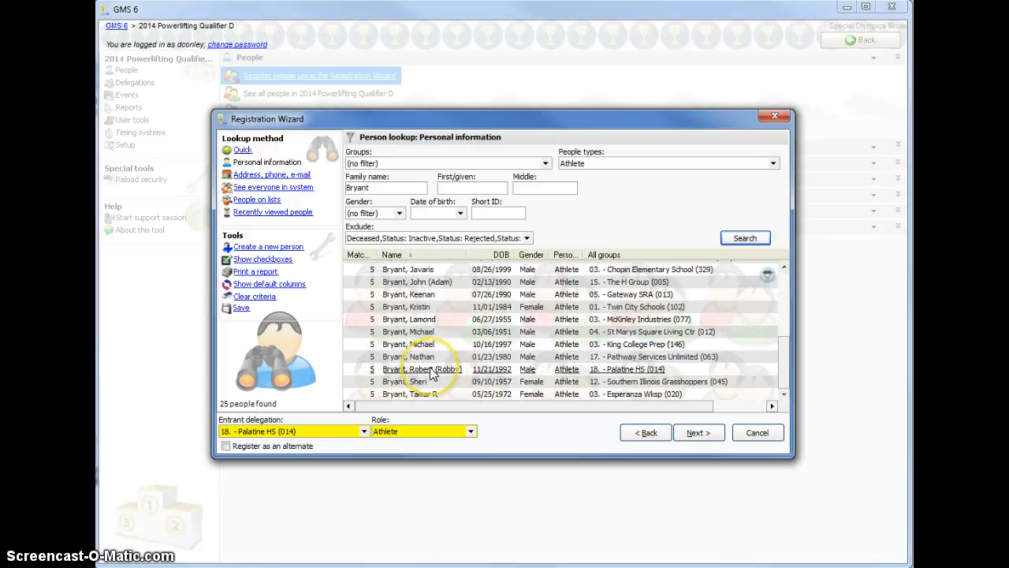
pyautogui.moveTo(432, 374)
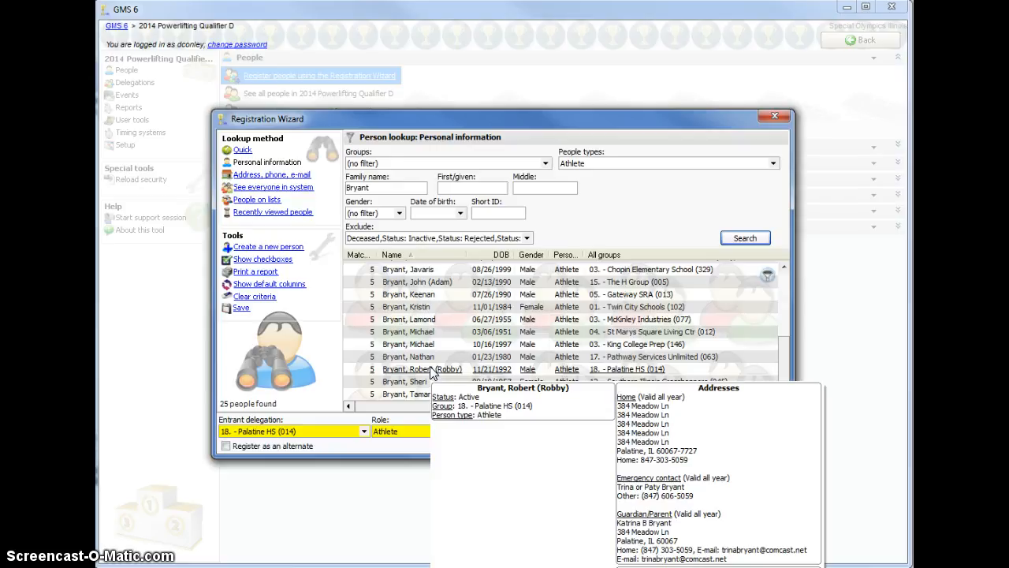
pyautogui.moveTo(481, 114); pyautogui.dragTo(469, 31)
pyautogui.moveTo(404, 290)
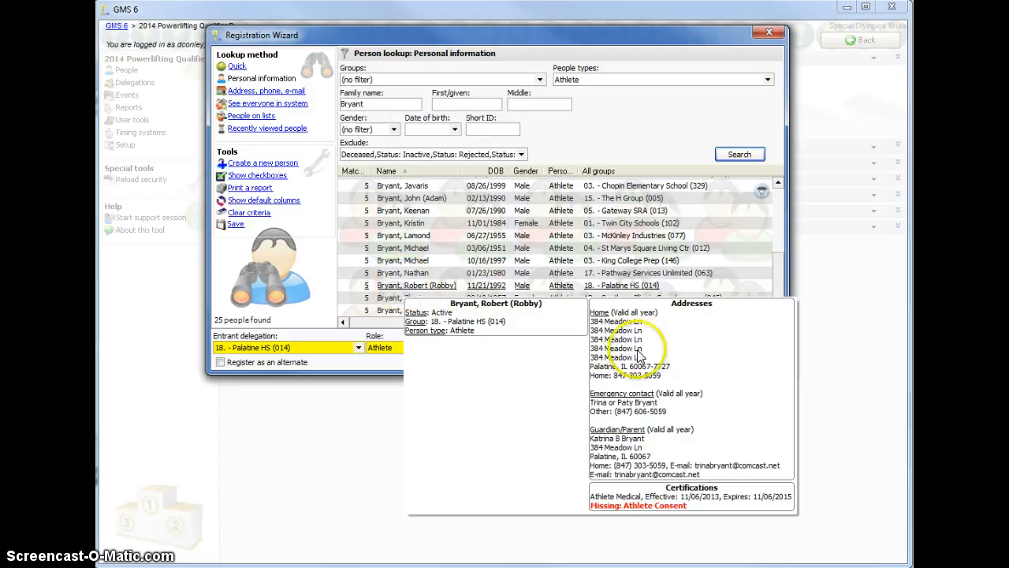
pyautogui.doubleClick(385, 288)
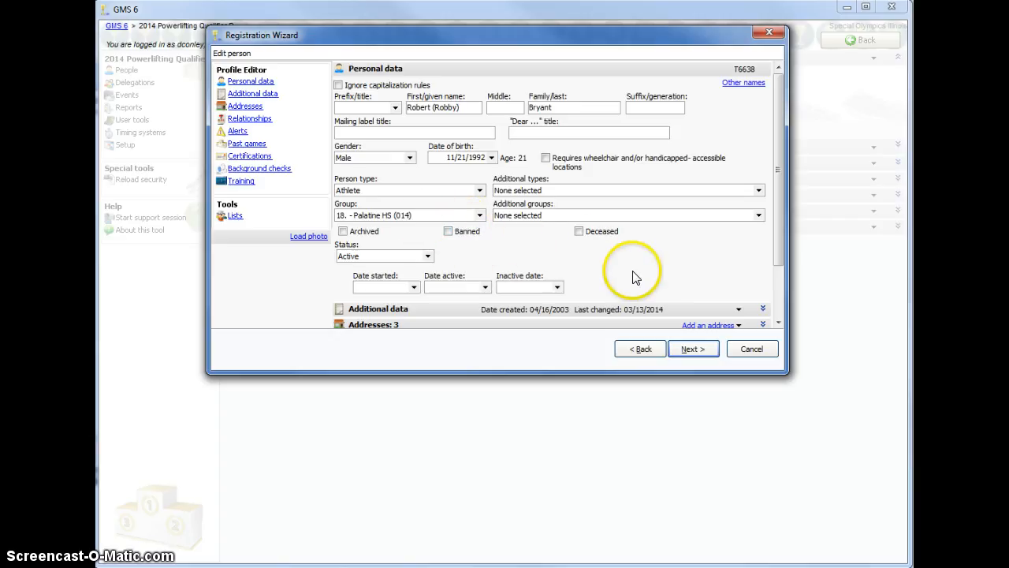
# Expand the certifications section of the athlete's profile and continue to the event entry page
pyautogui.moveTo(781, 169); pyautogui.dragTo(779, 254)
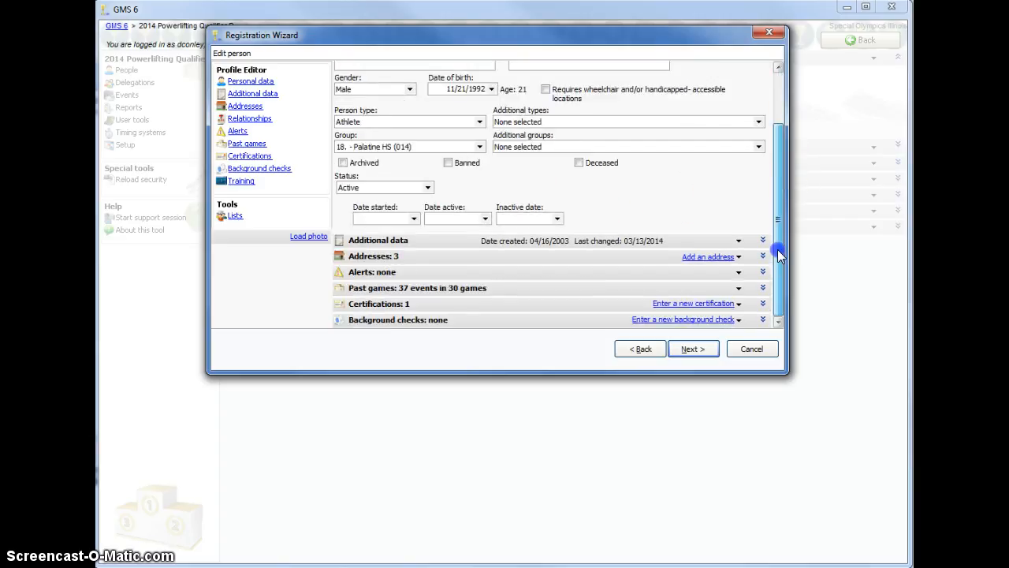
pyautogui.click(419, 305)
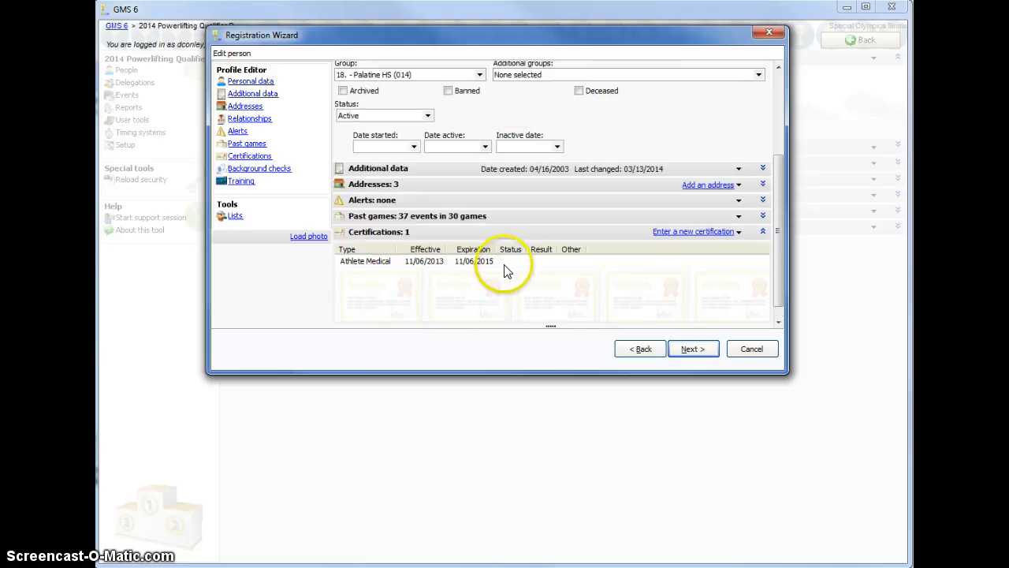
pyautogui.click(694, 349)
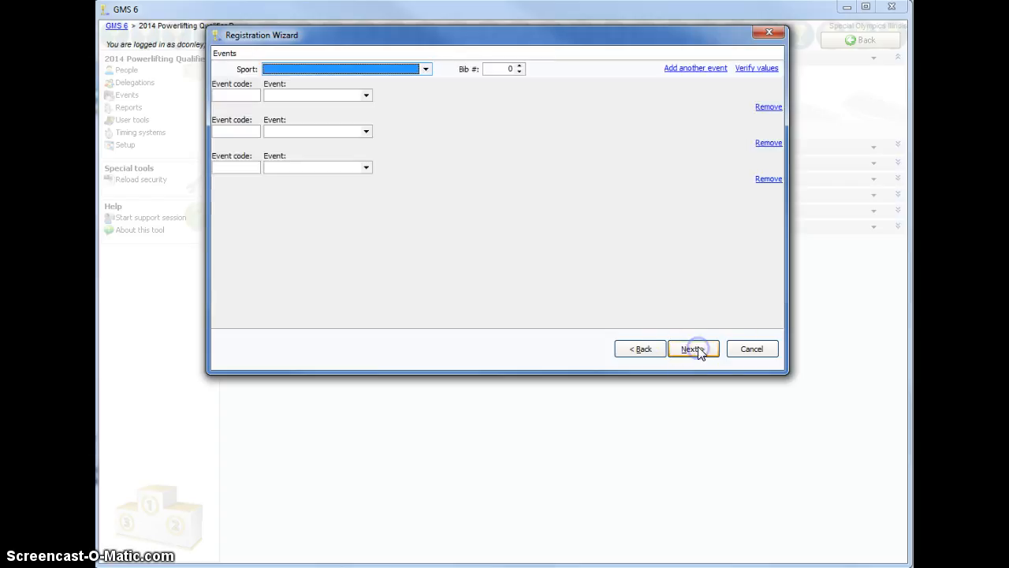
# Choose Powerlifting as the sport and enter PL Benchpress as the first event with qualifying score 100 and level Male G 105 kg
pyautogui.click(425, 70)
pyautogui.click(402, 82)
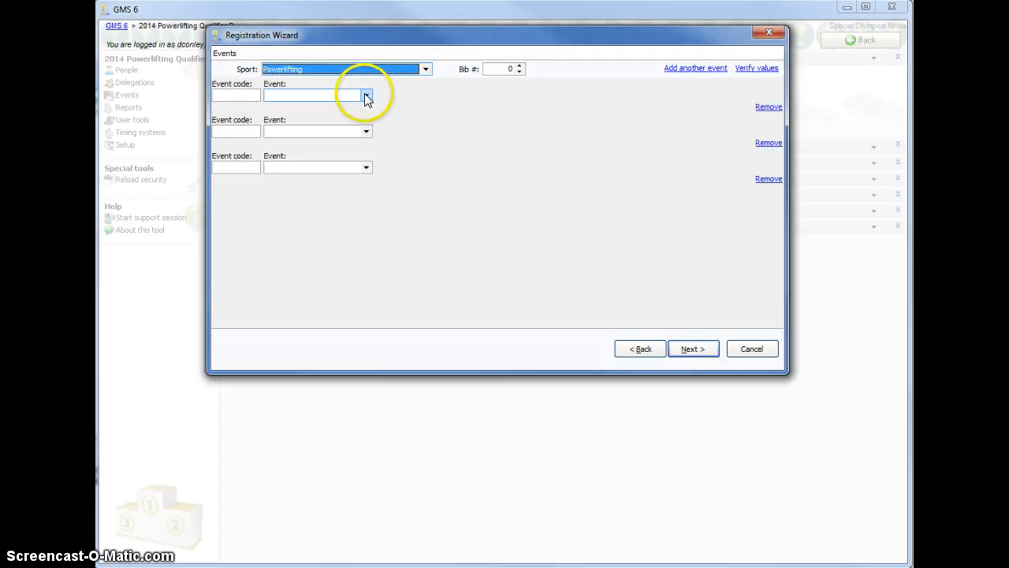
pyautogui.click(367, 96)
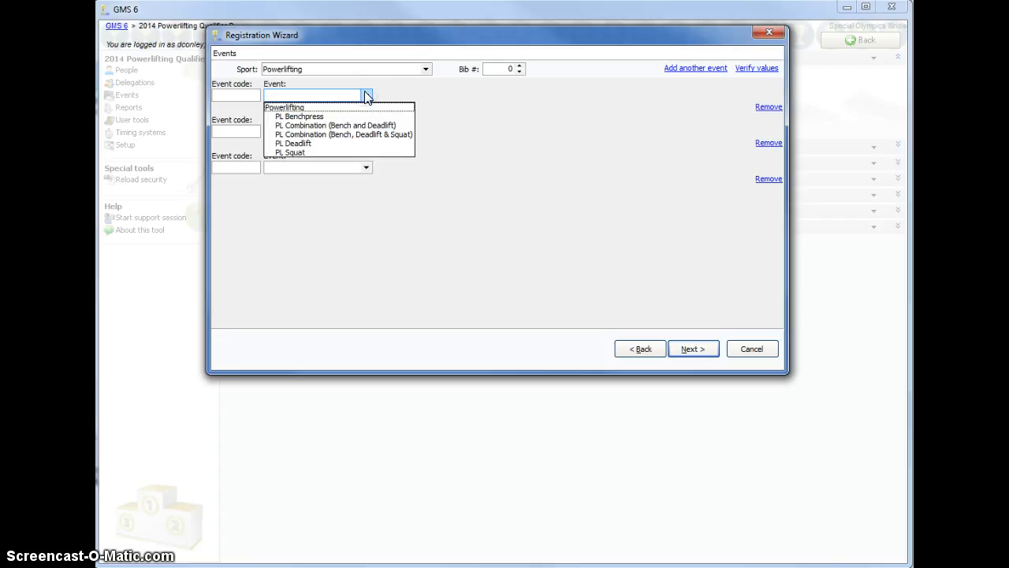
pyautogui.click(356, 116)
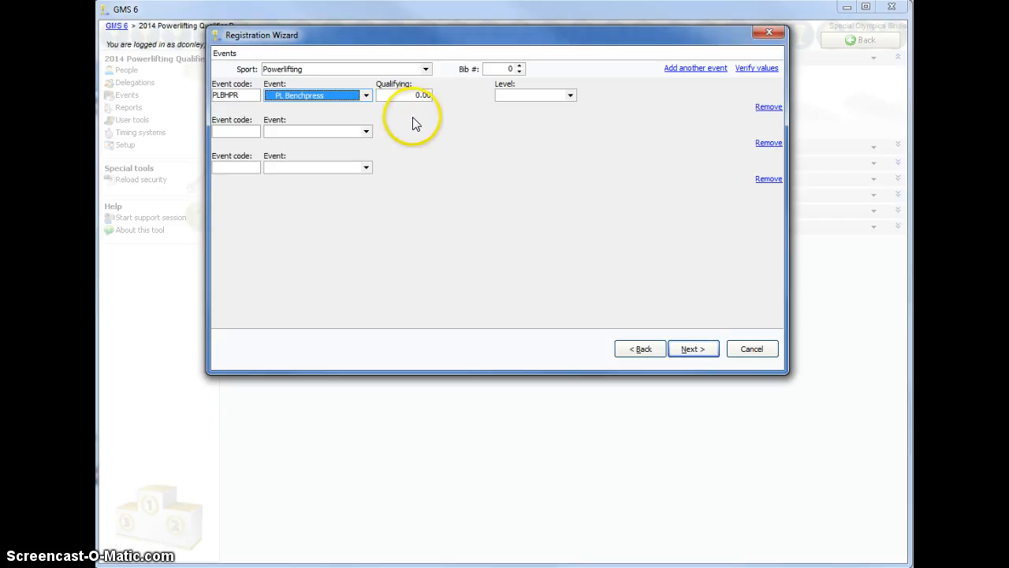
pyautogui.press('Tab')
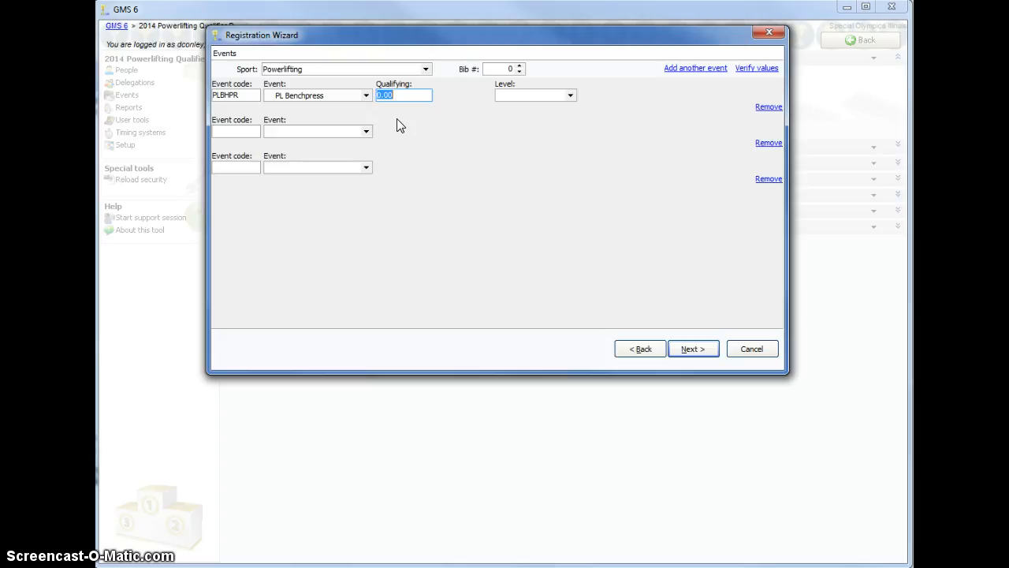
pyautogui.write('1')
pyautogui.press('Tab')
pyautogui.click(571, 95)
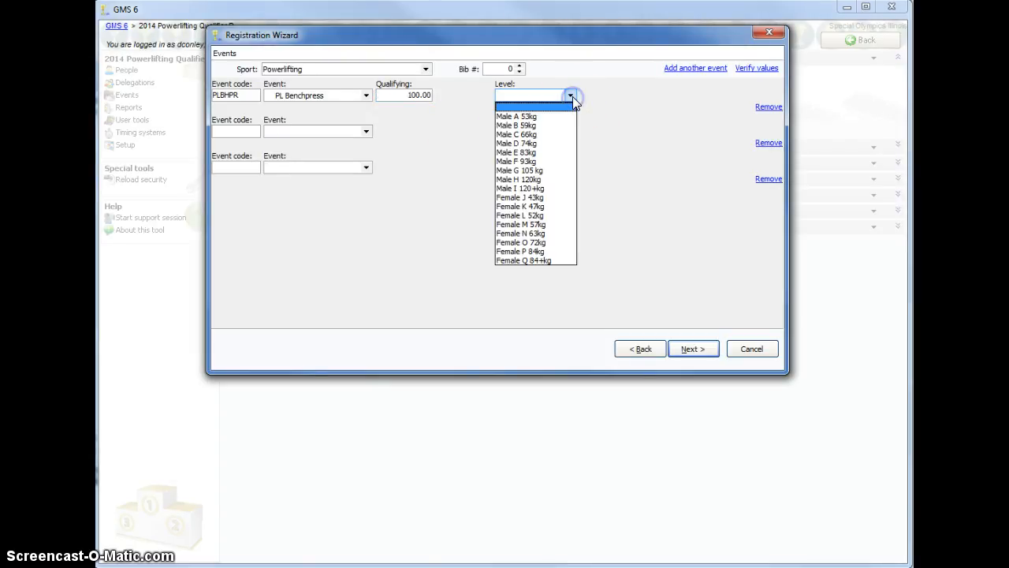
pyautogui.click(554, 172)
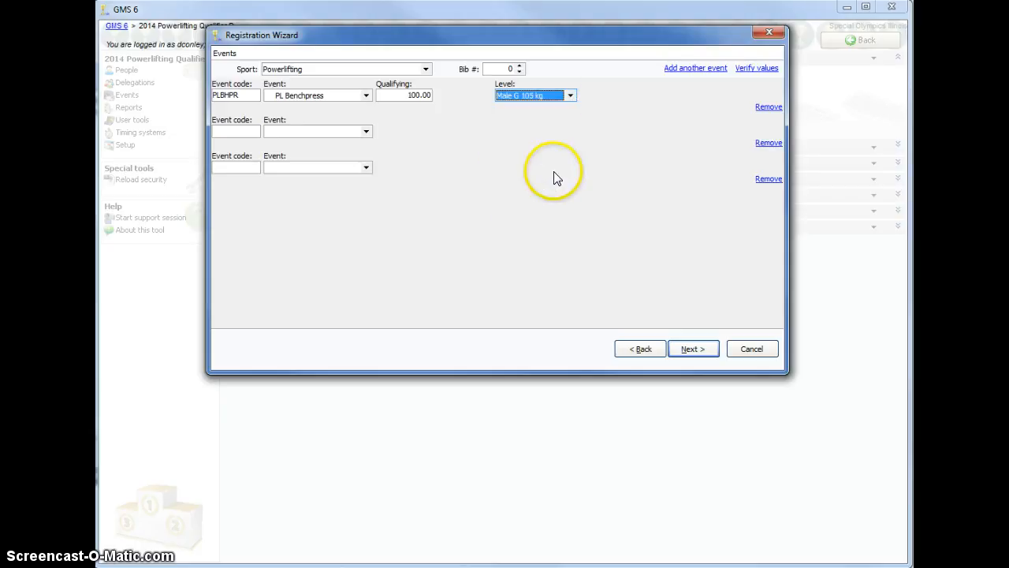
# Enter PL Deadlift as the second event with qualifying score 215 and level Male G 105 kg
pyautogui.click(366, 132)
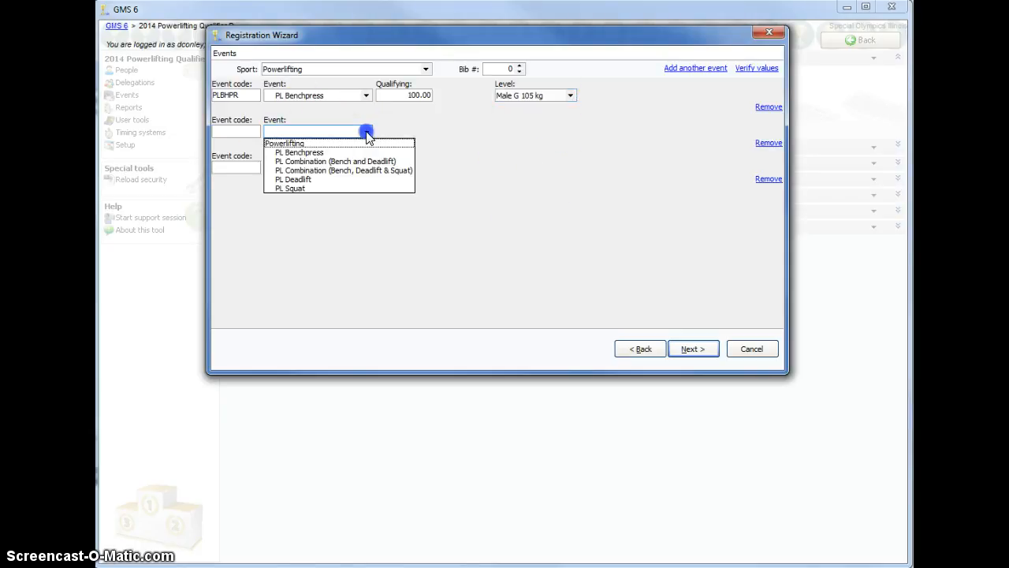
pyautogui.click(333, 181)
pyautogui.press('Tab')
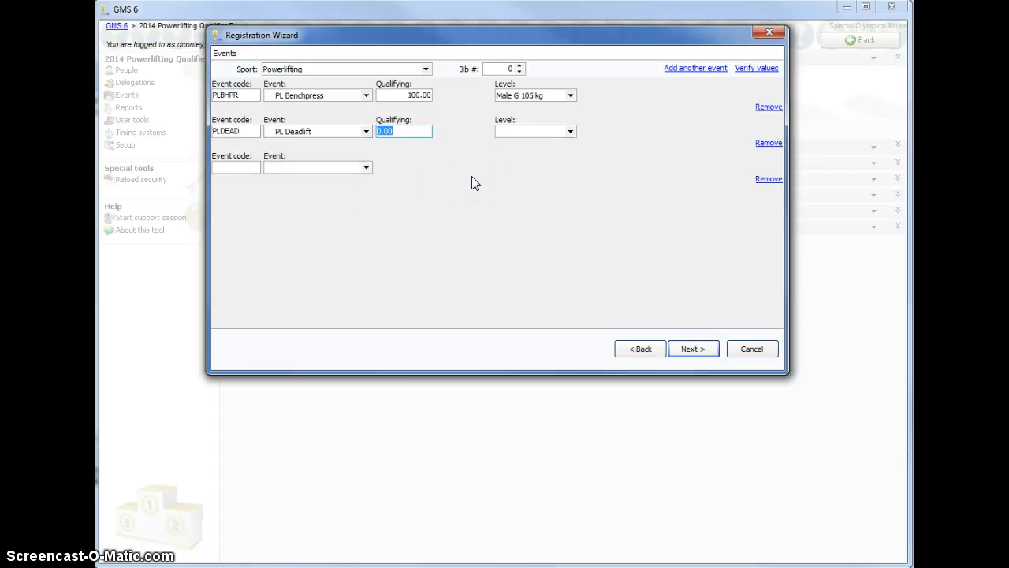
pyautogui.click(435, 183)
pyautogui.write('215')
pyautogui.press('Tab')
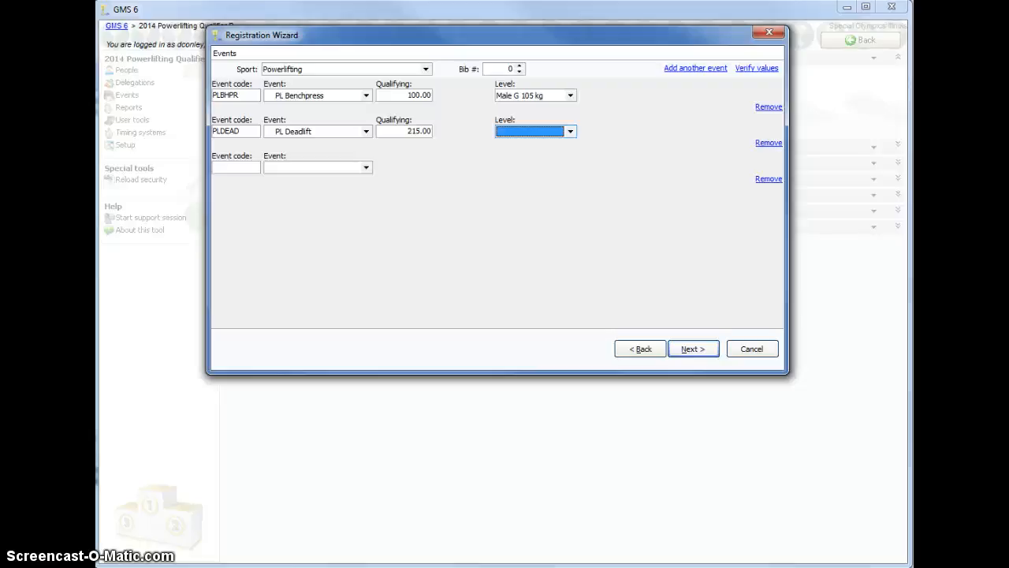
pyautogui.write('g')
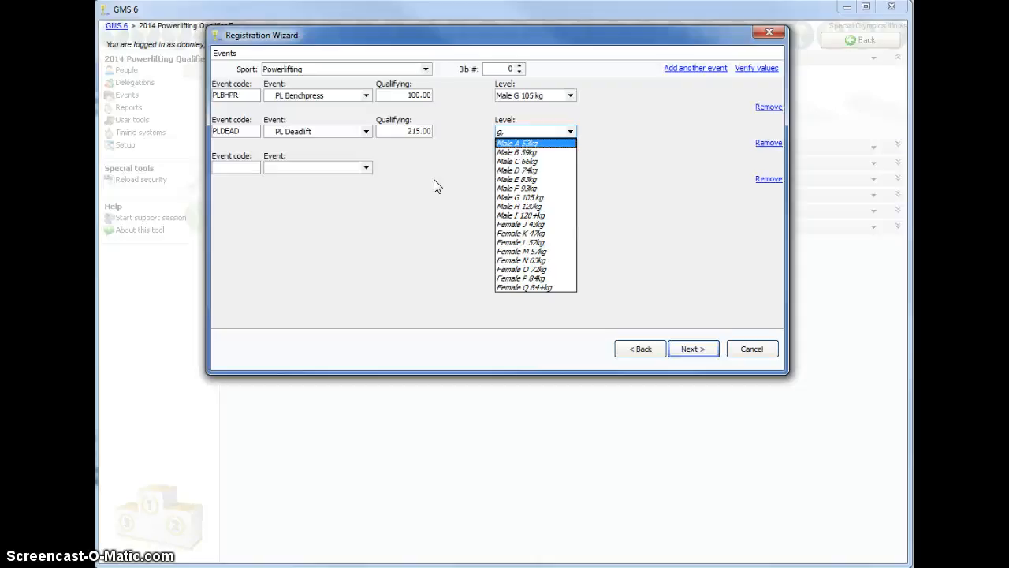
pyautogui.click(517, 197)
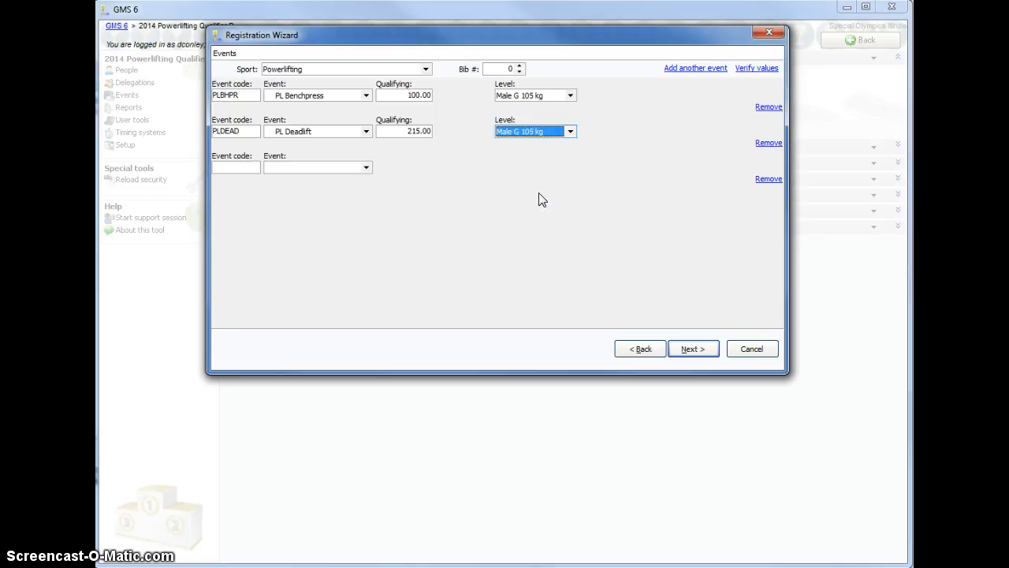
# Enter PL Combination (Bench and Deadlift) as the third event with qualifying score 315 and level Male G 105 kg, and finish the registration
pyautogui.click(366, 169)
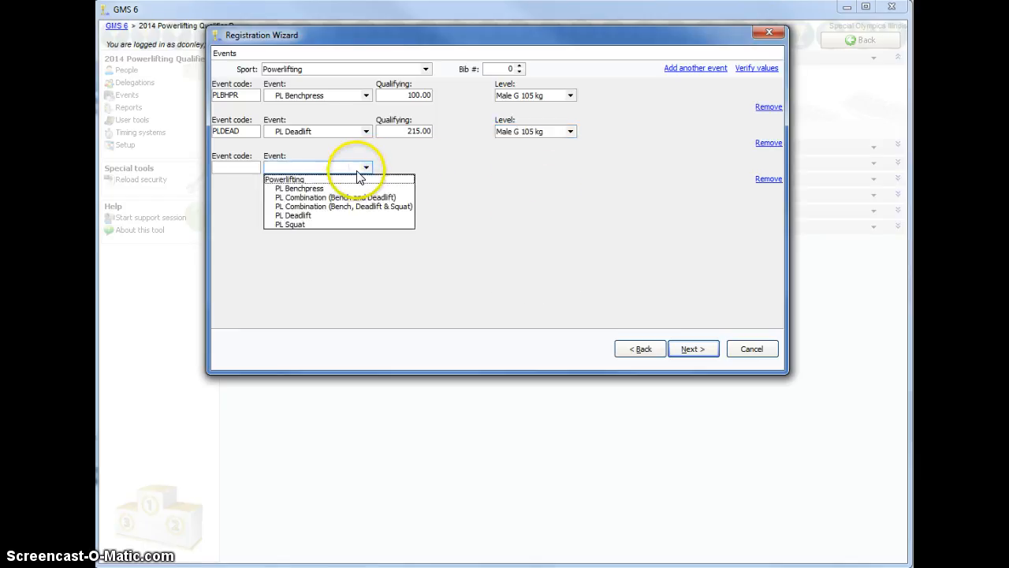
pyautogui.click(403, 198)
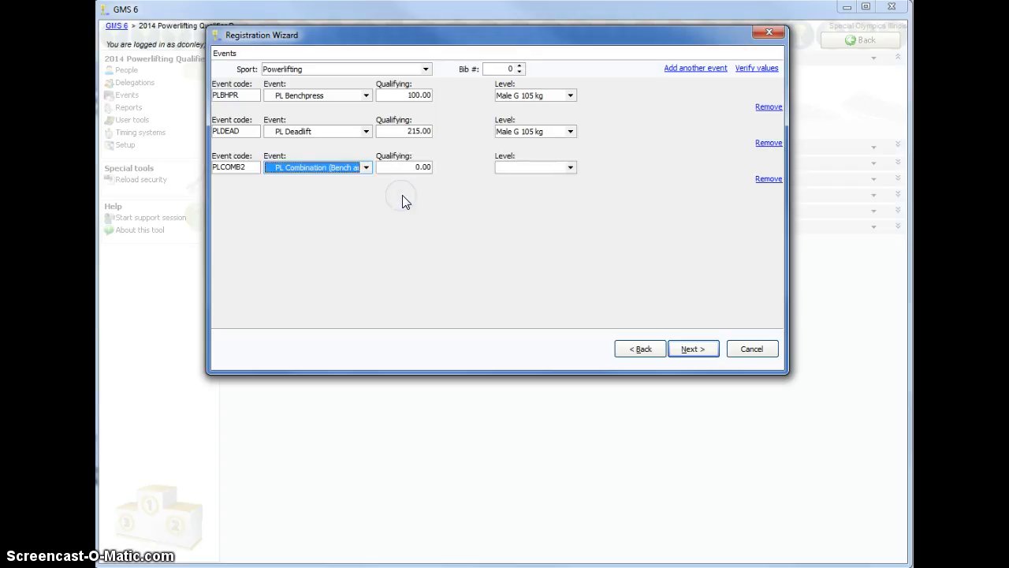
pyautogui.press('Tab')
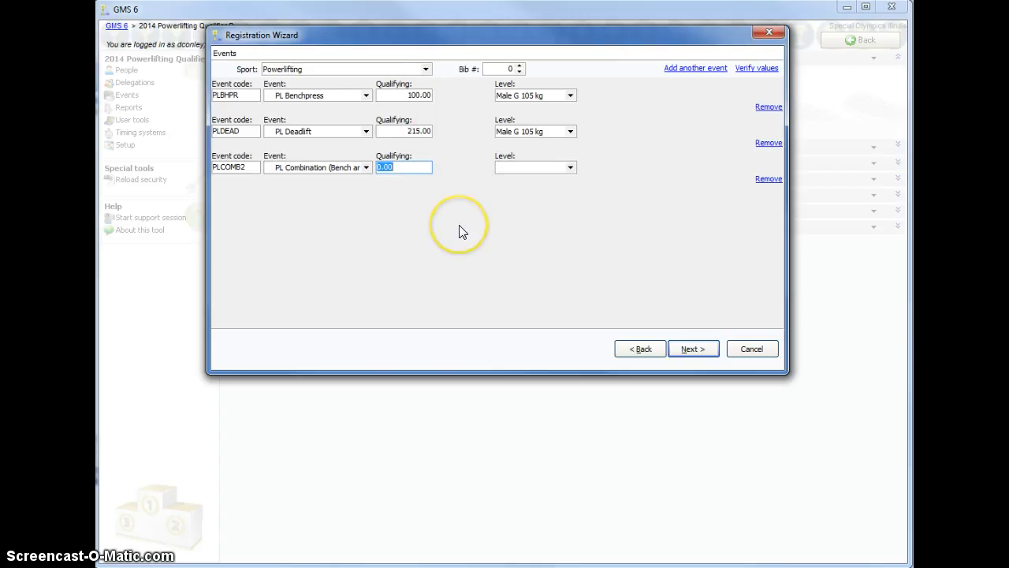
pyautogui.write('315')
pyautogui.press('Tab')
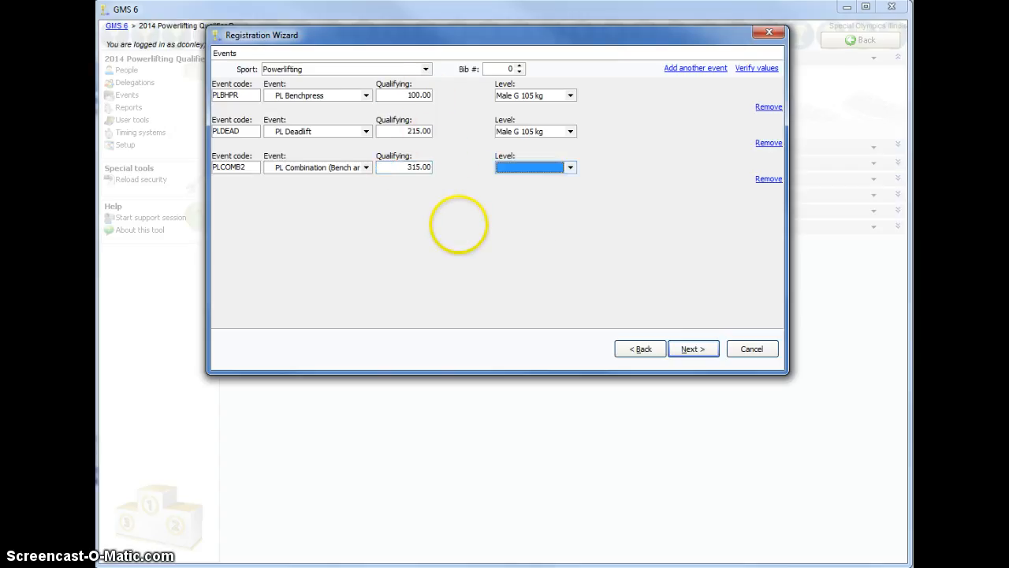
pyautogui.click(571, 168)
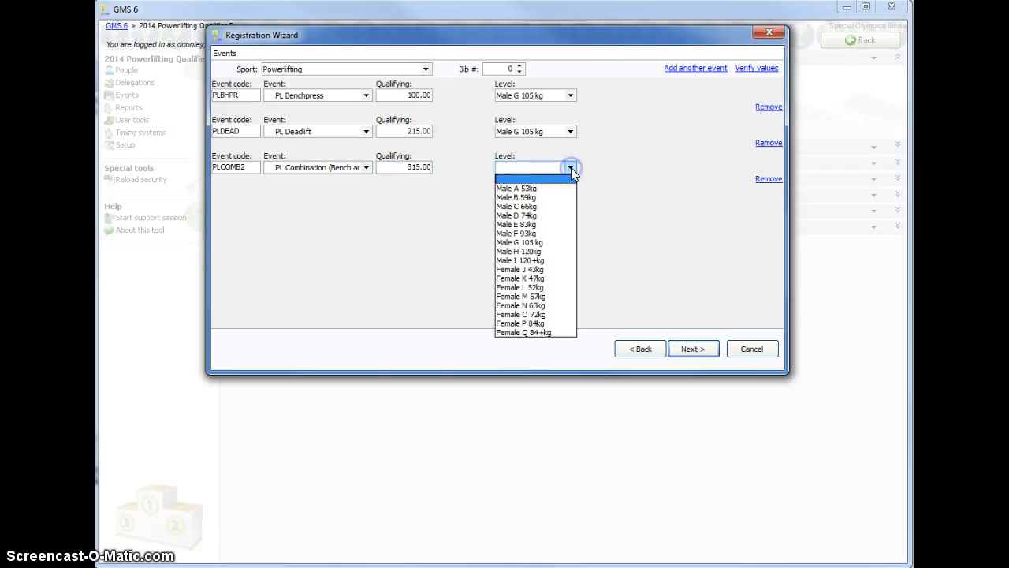
pyautogui.click(527, 243)
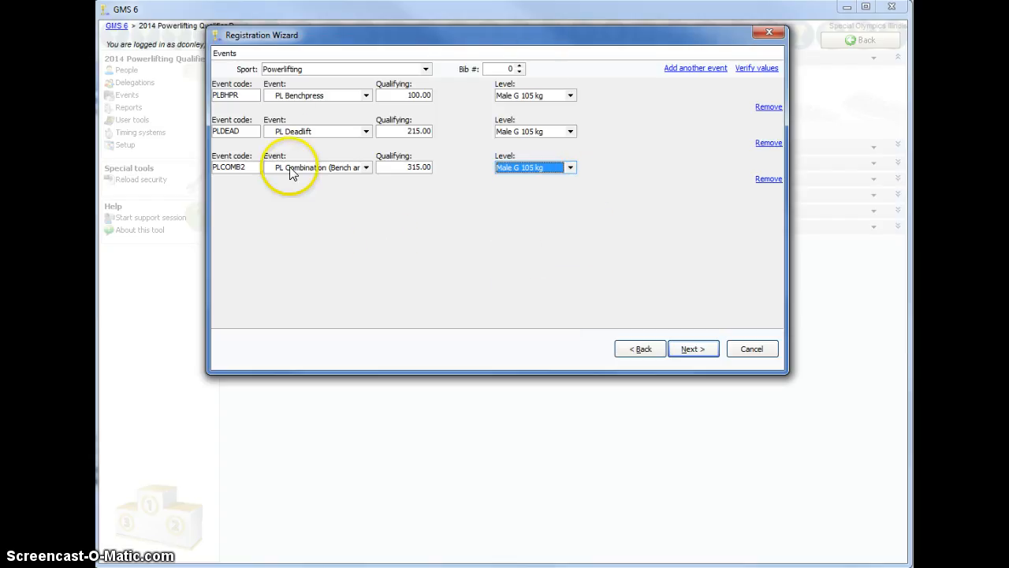
pyautogui.click(707, 353)
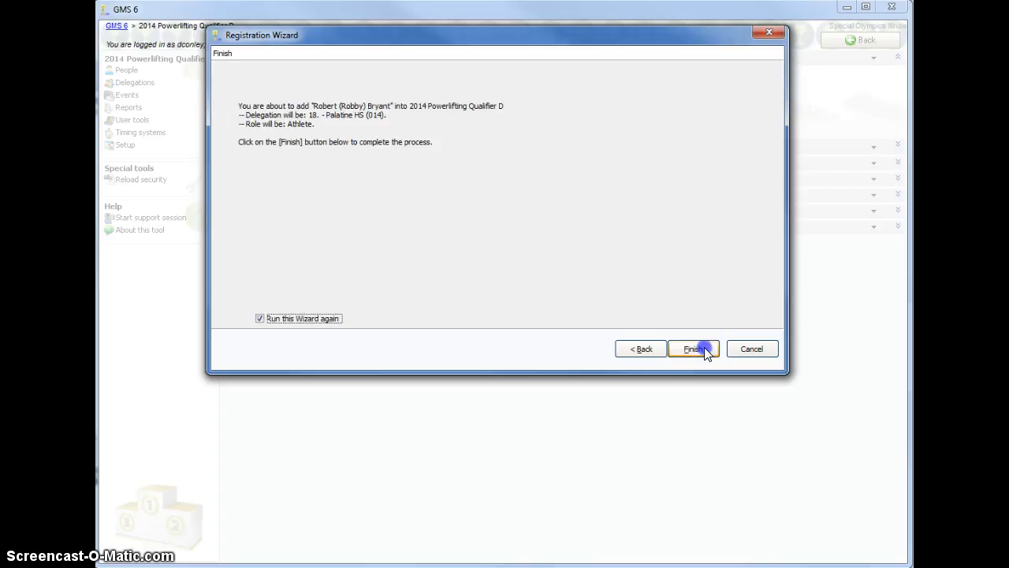
pyautogui.click(704, 349)
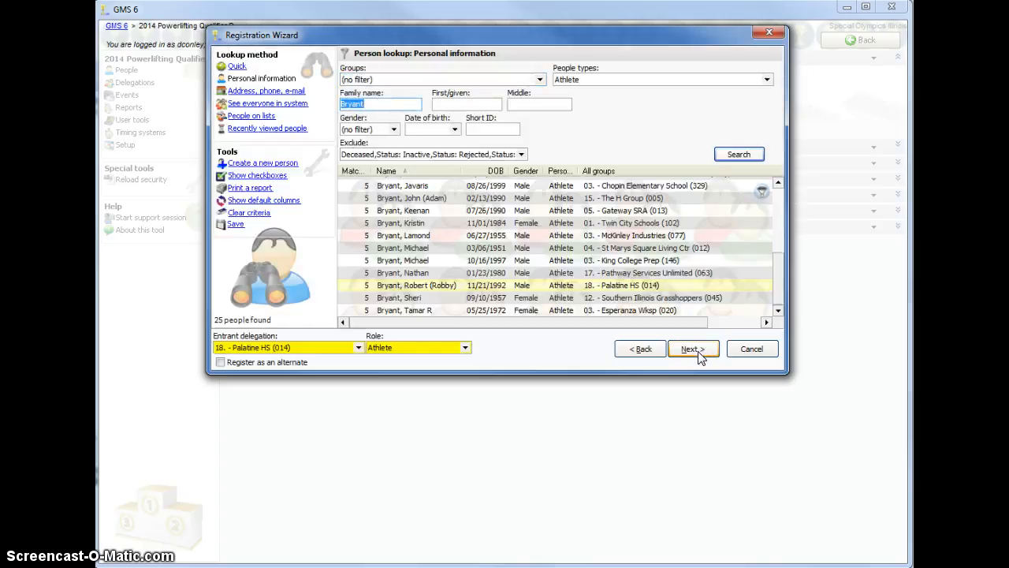